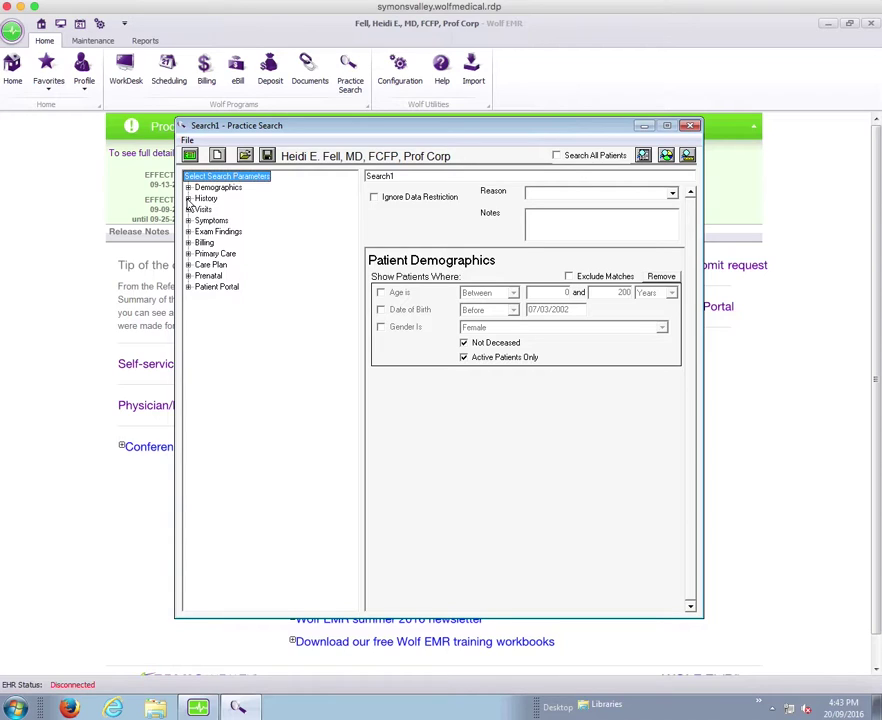
Step: Add a specific problem filter for currently active Hypertension (401) and check the matches in the Demographic Viewer
click(189, 200)
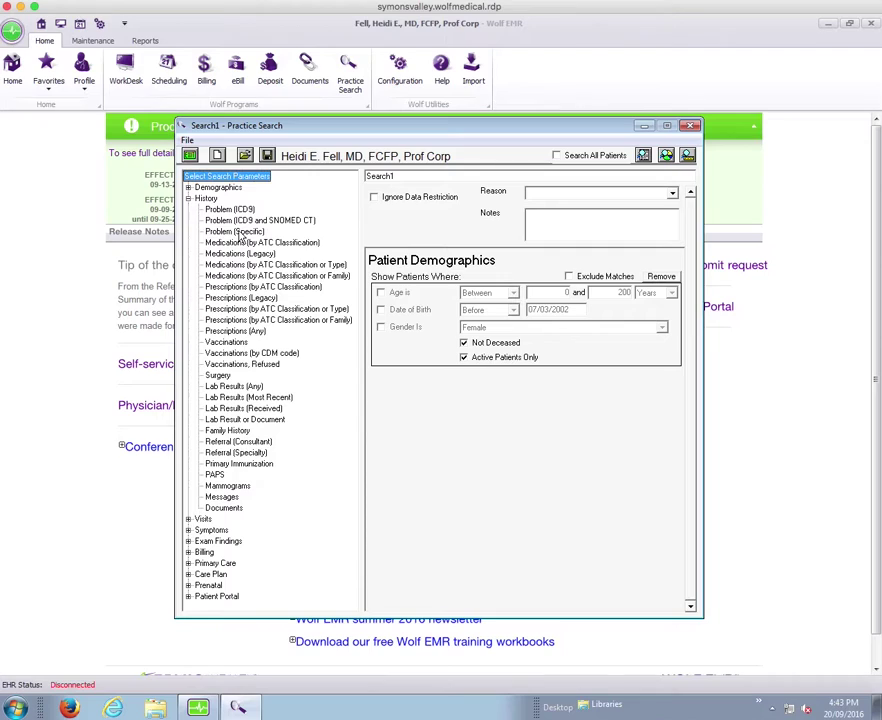
double_click(236, 232)
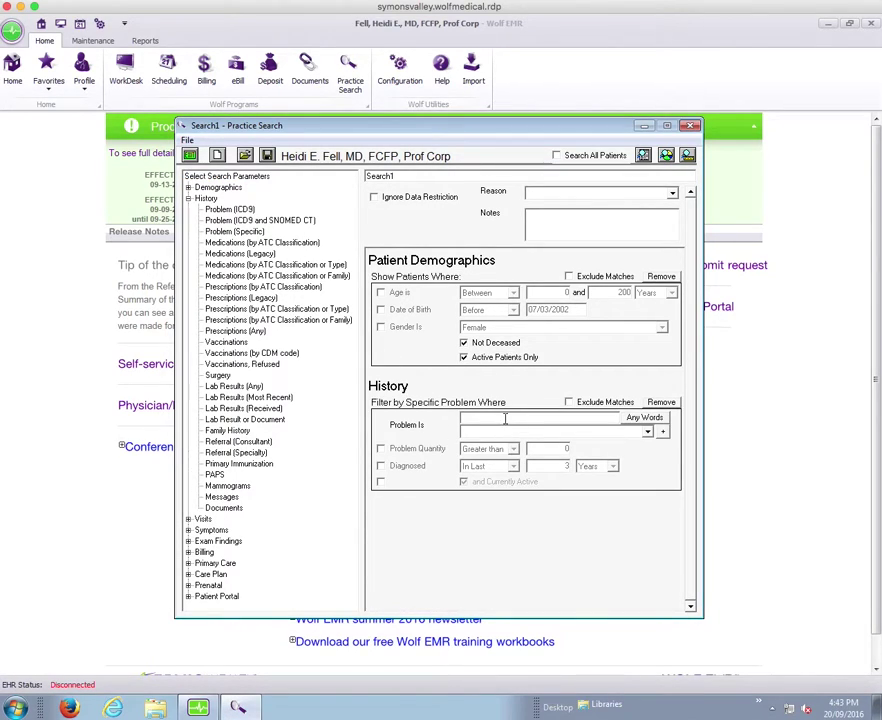
text(hypertension)
click(647, 431)
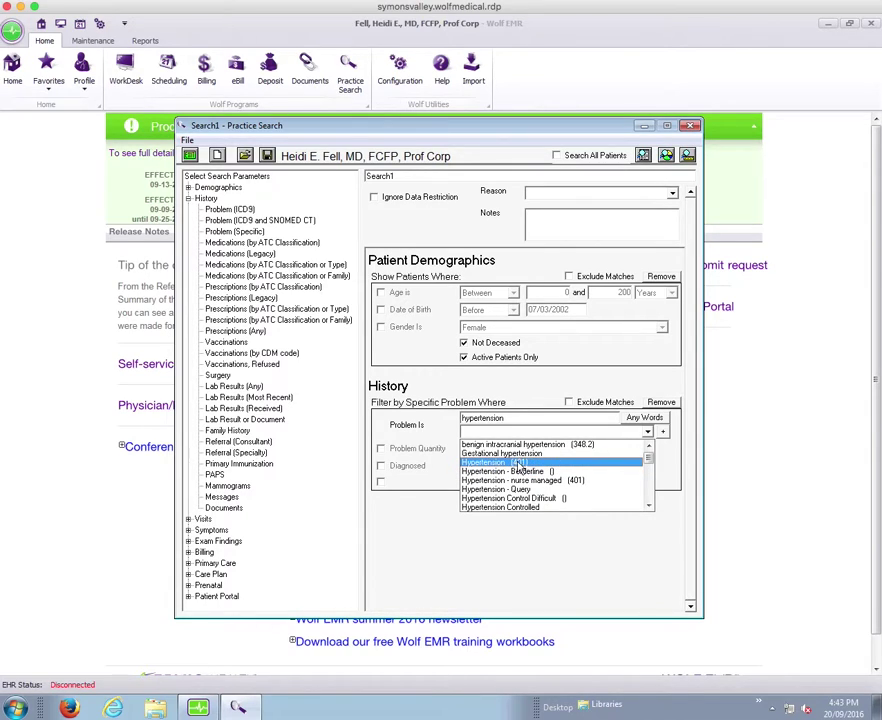
click(498, 463)
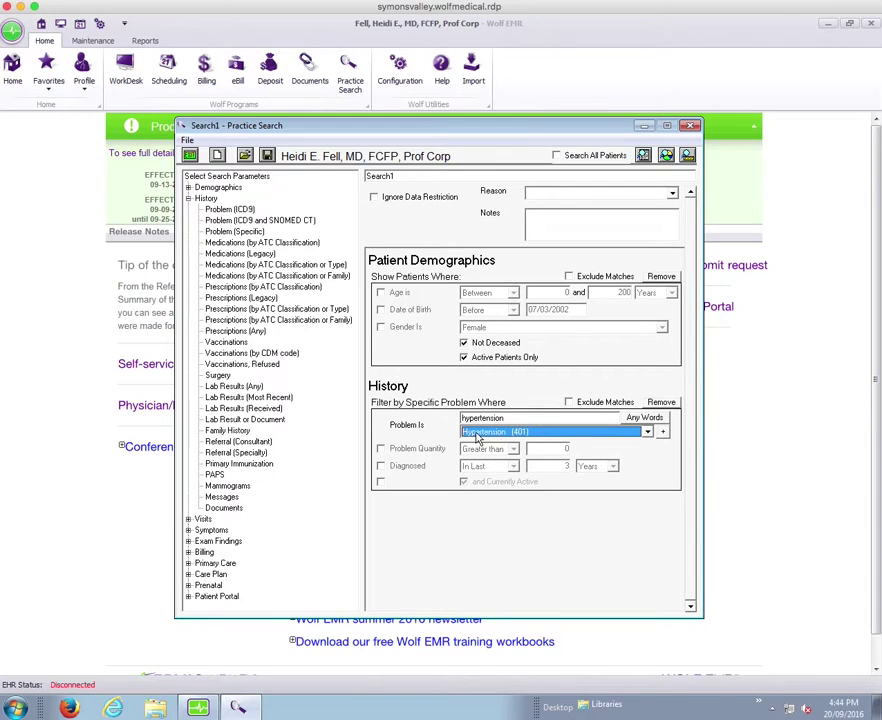
click(380, 481)
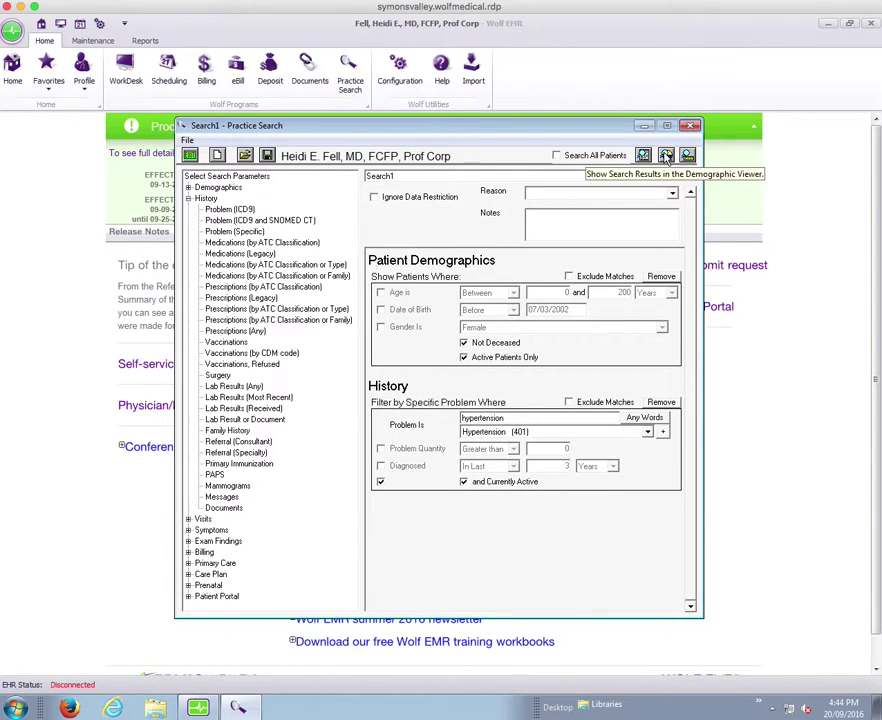
click(665, 156)
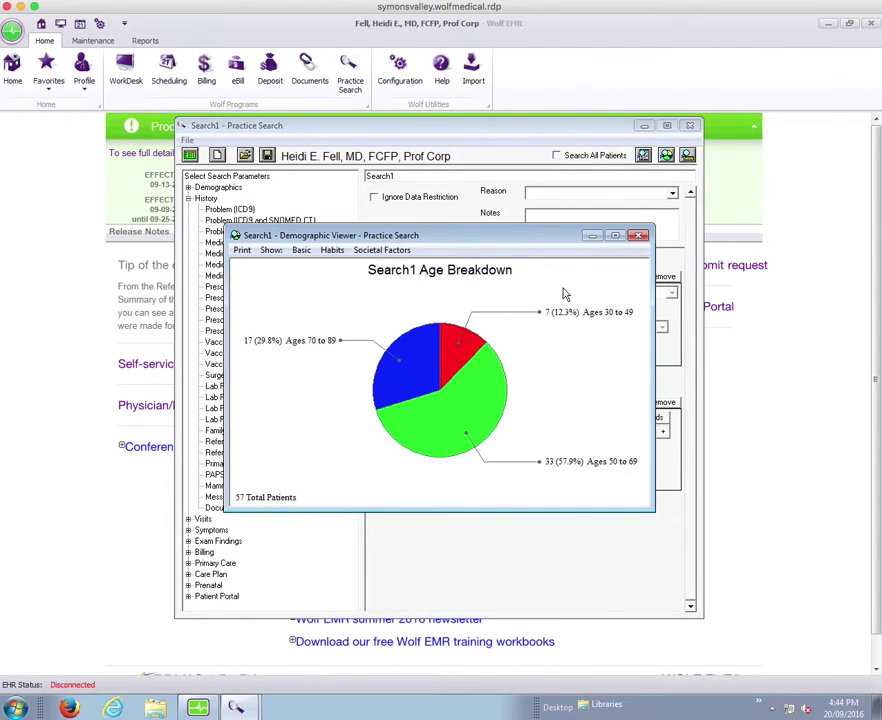
click(638, 237)
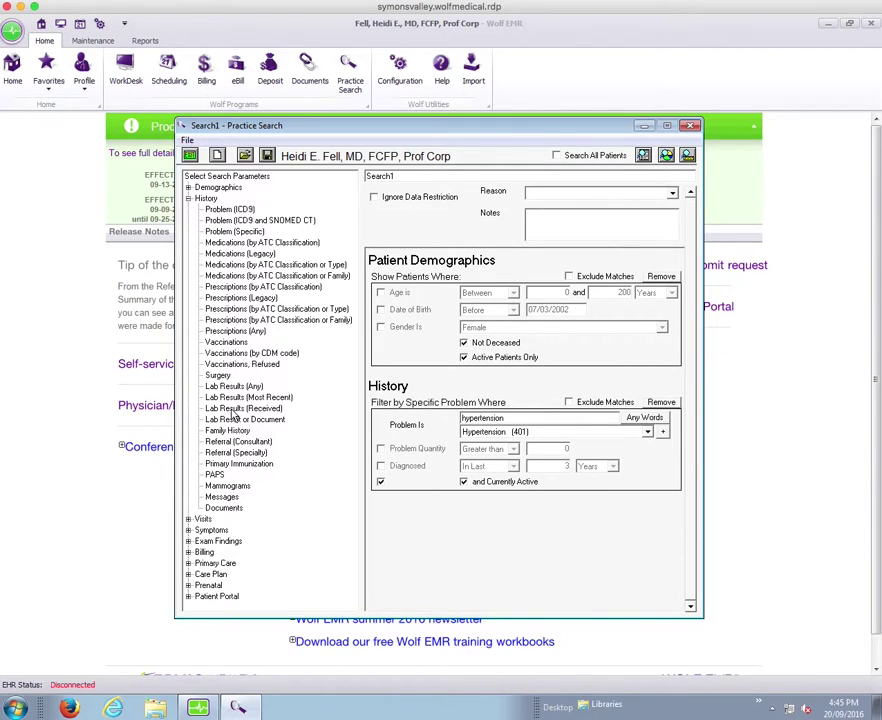
Step: Add a received lab result filter and set its type to "Creatinine *" by searching for creatinine
double_click(232, 409)
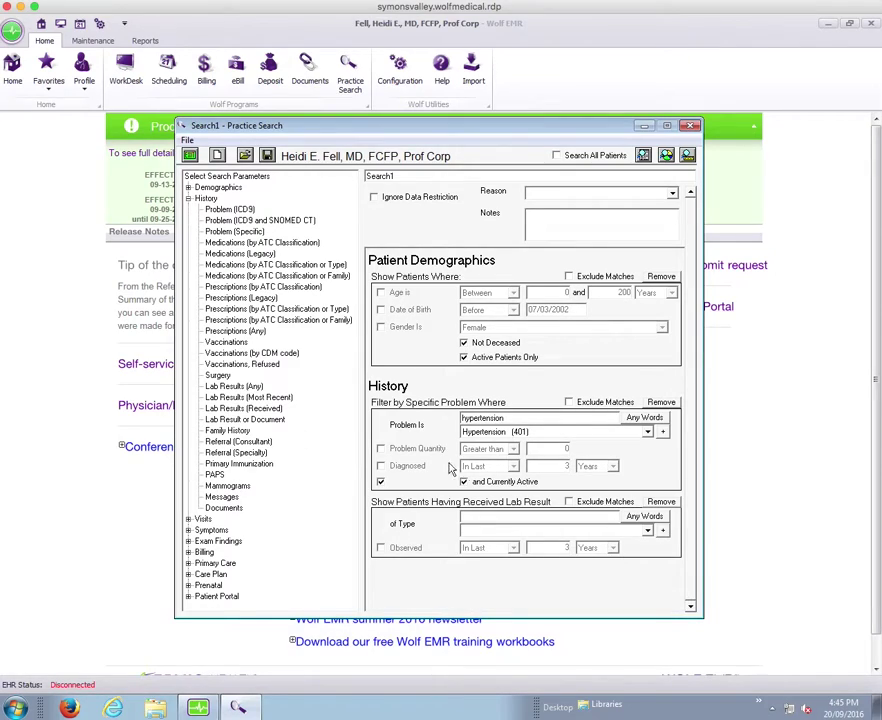
click(486, 516)
text(creatinine)
click(648, 531)
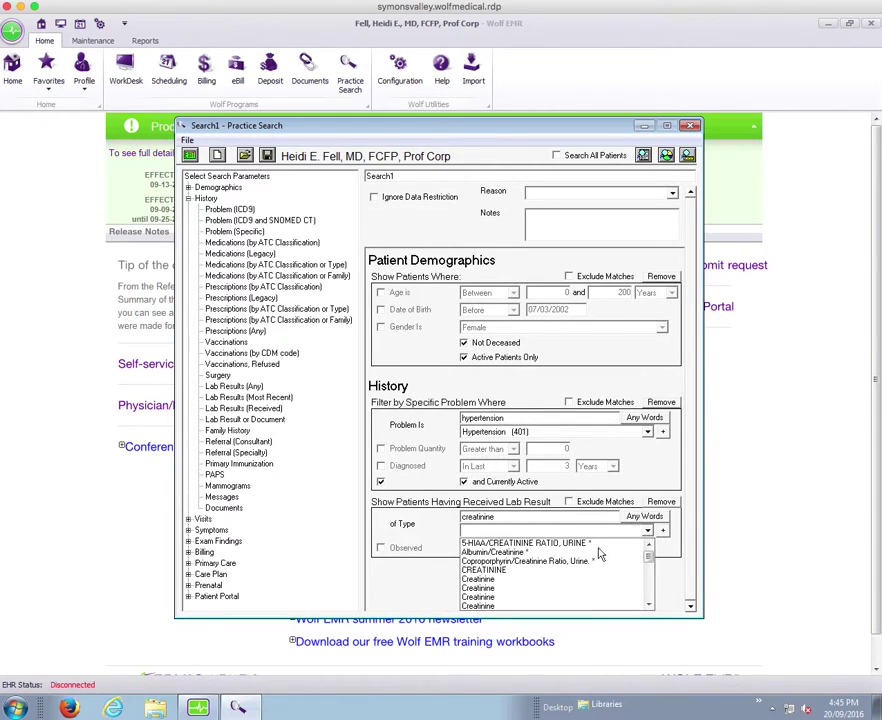
click(648, 604)
click(646, 605)
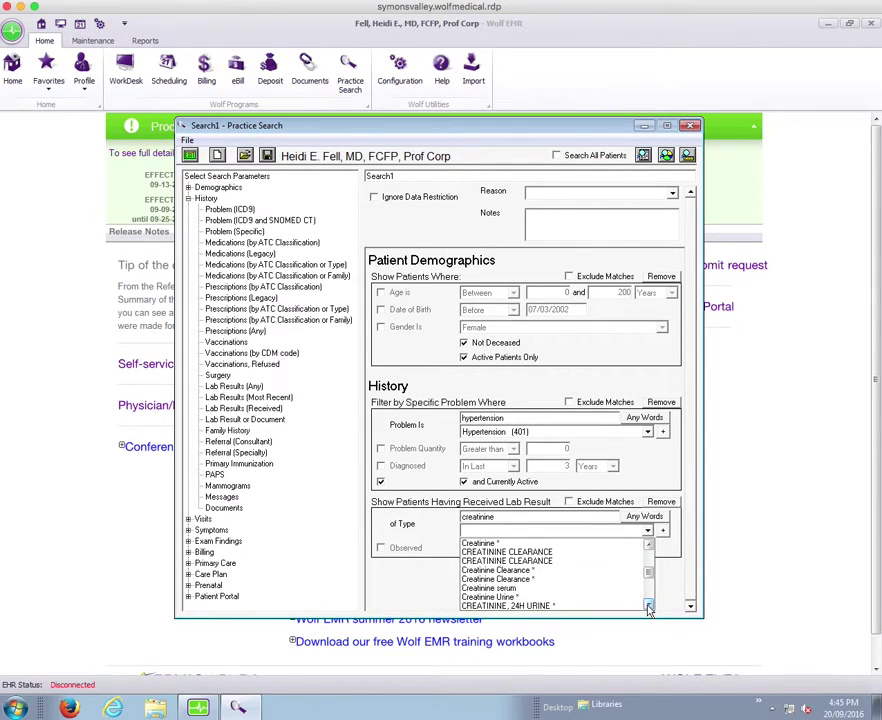
click(648, 541)
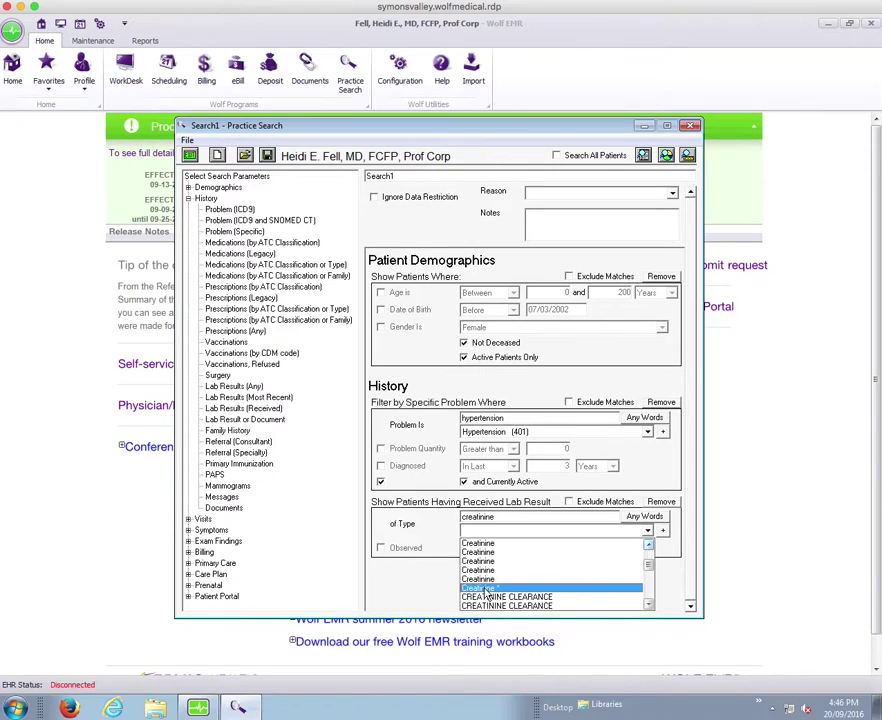
click(485, 589)
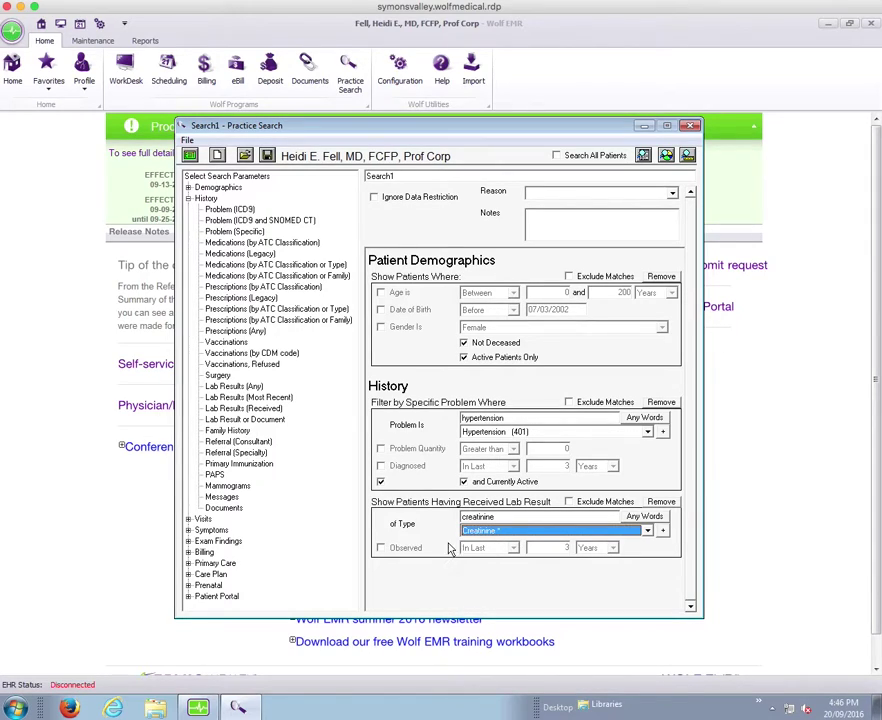
Step: Restrict the creatinine result to those observed in the last 1 year and view the matches in the Demographic Viewer
click(380, 547)
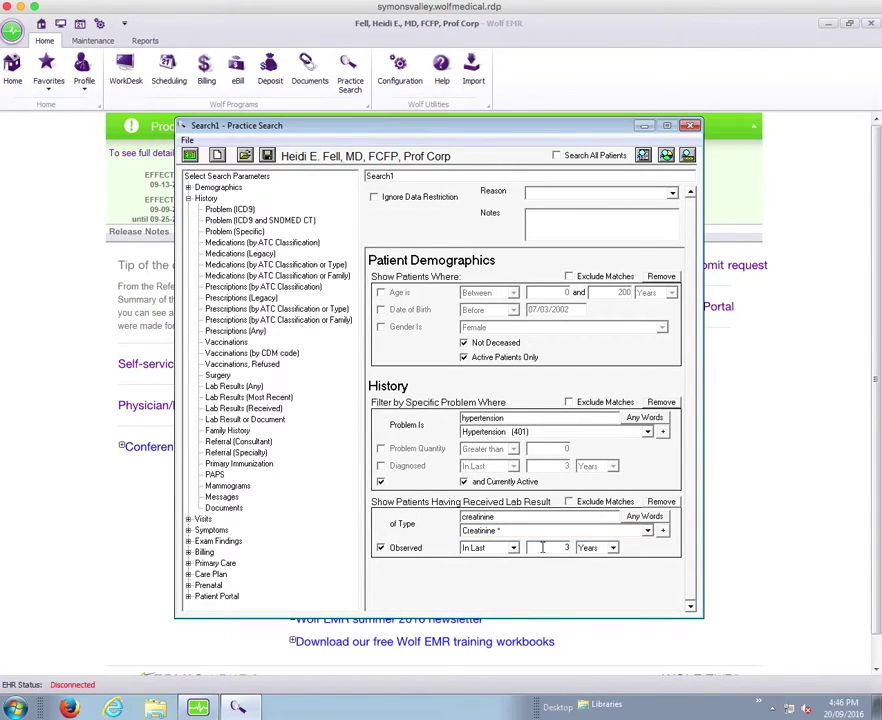
double_click(549, 547)
text(1)
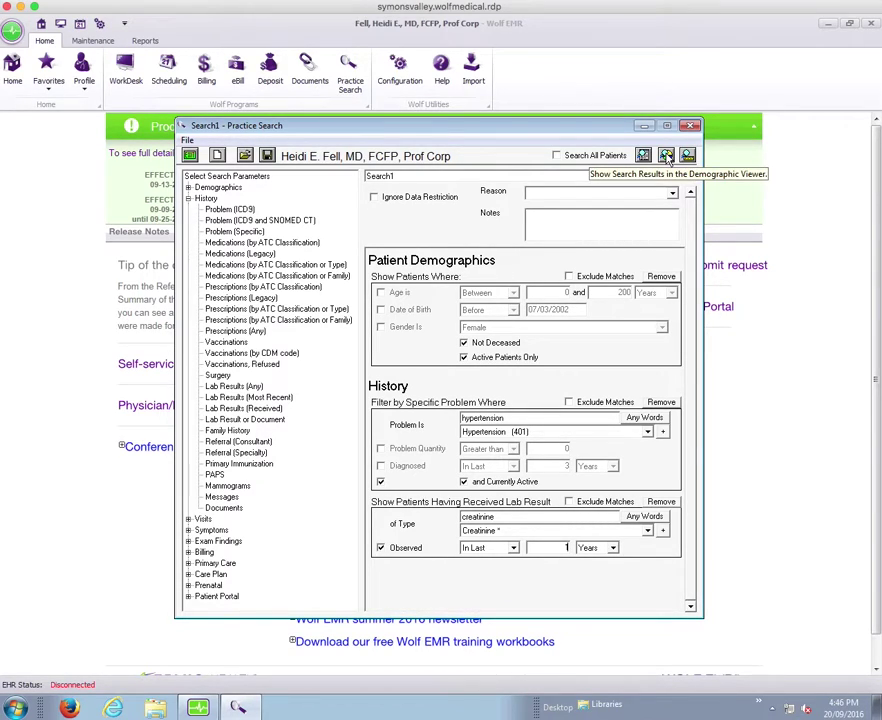
click(666, 156)
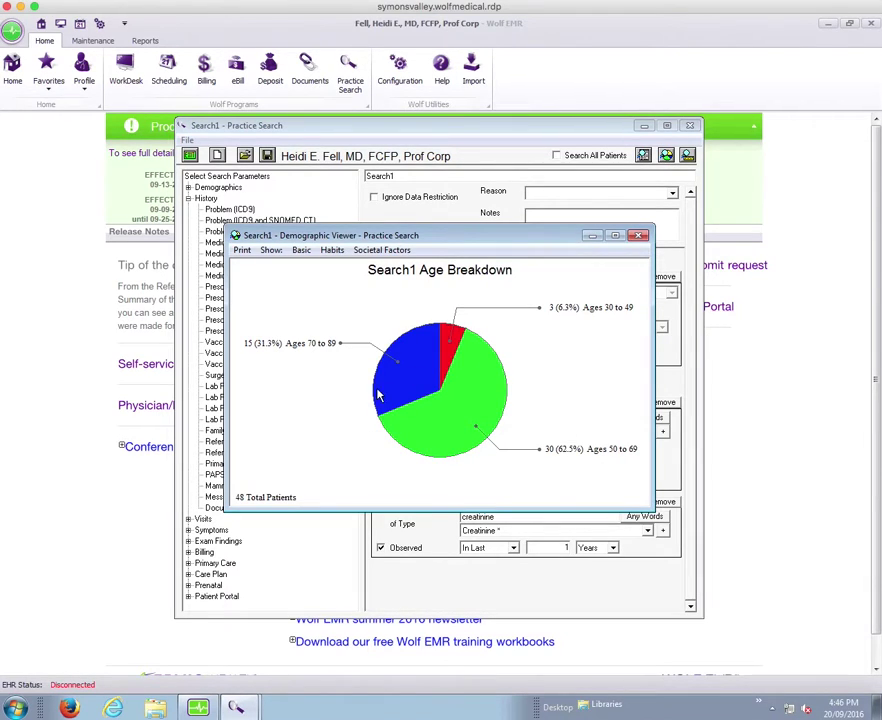
click(640, 235)
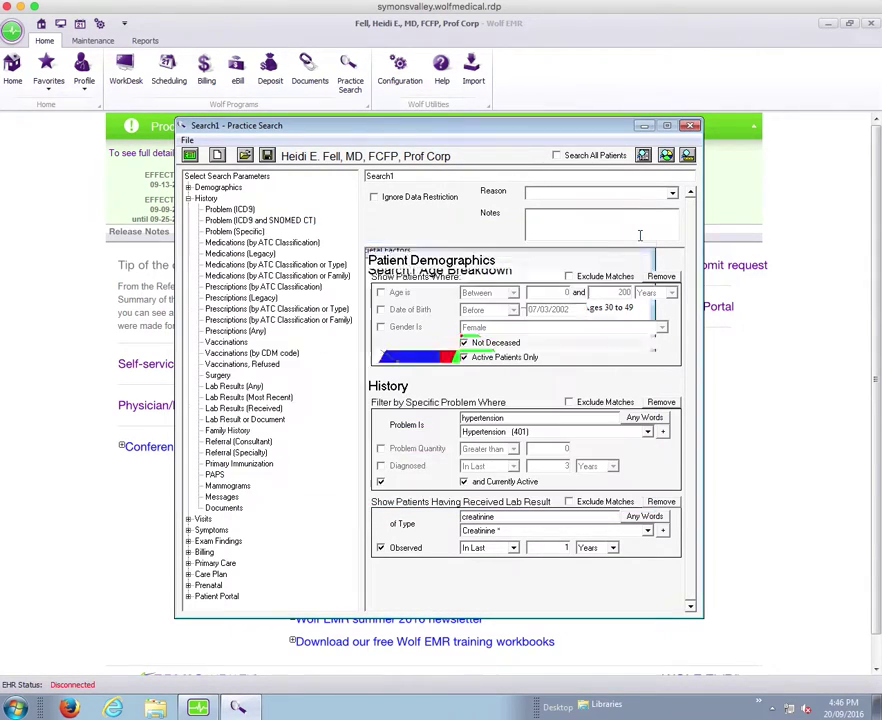
Step: Exclude matches of the creatinine lab filter and view the remaining patients in the Demographic Viewer
click(569, 503)
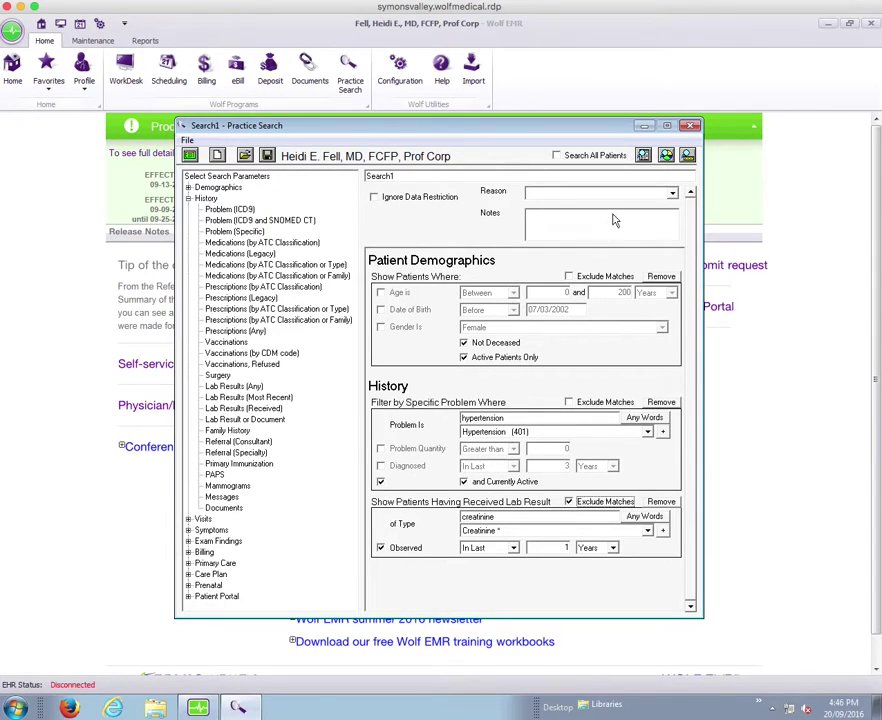
click(665, 156)
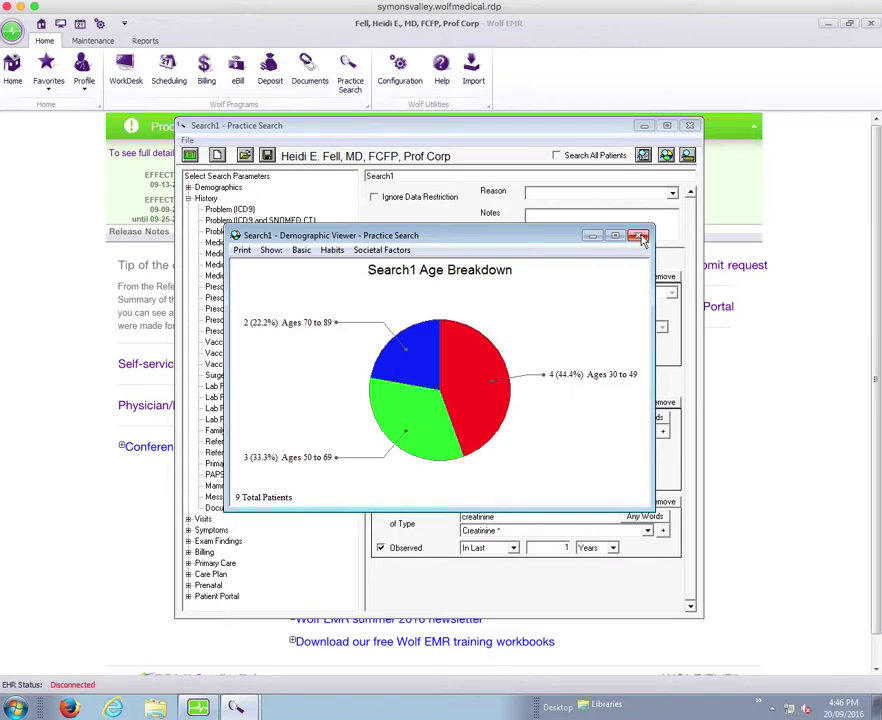
click(640, 237)
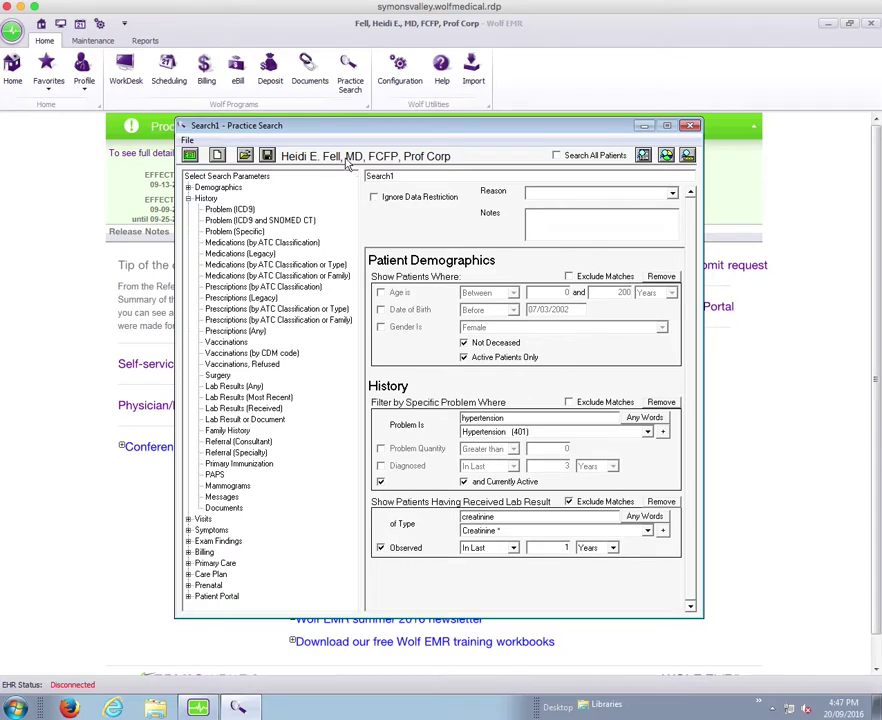
Step: Clear the hypertension and creatinine criteria by starting a new practice search
click(218, 154)
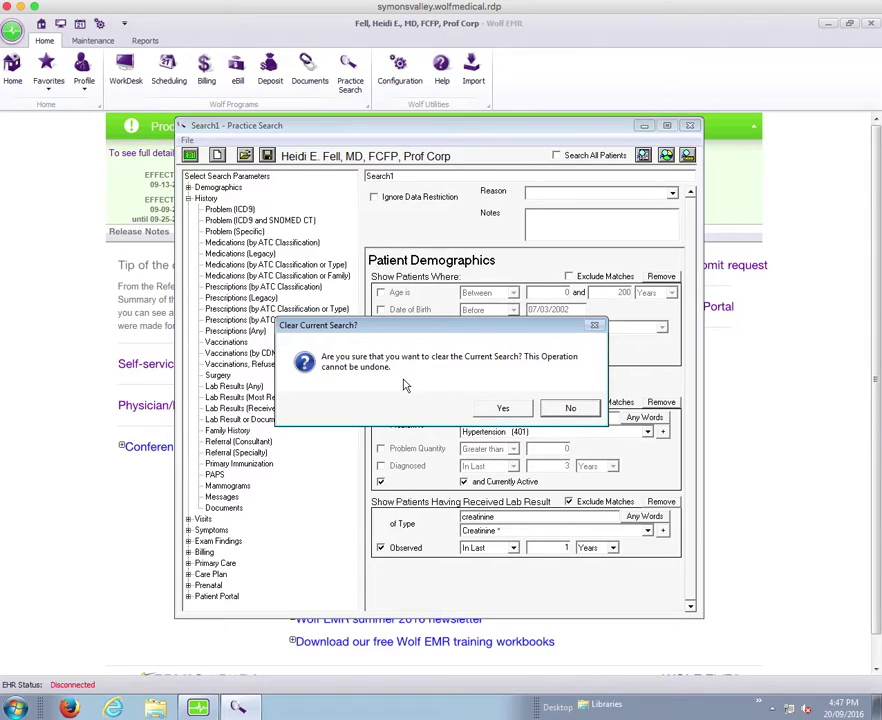
click(570, 408)
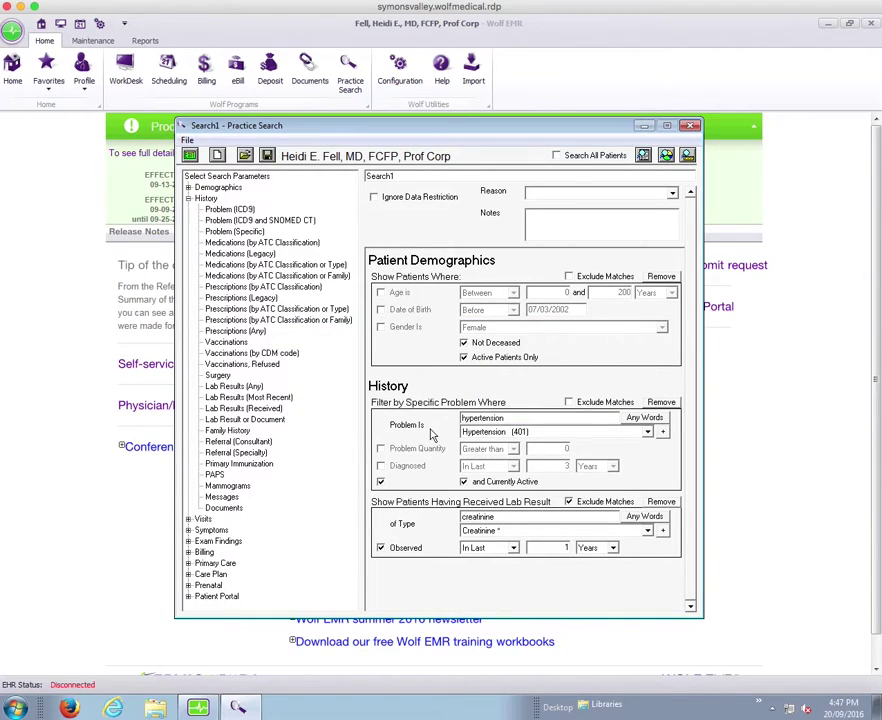
click(217, 155)
click(512, 516)
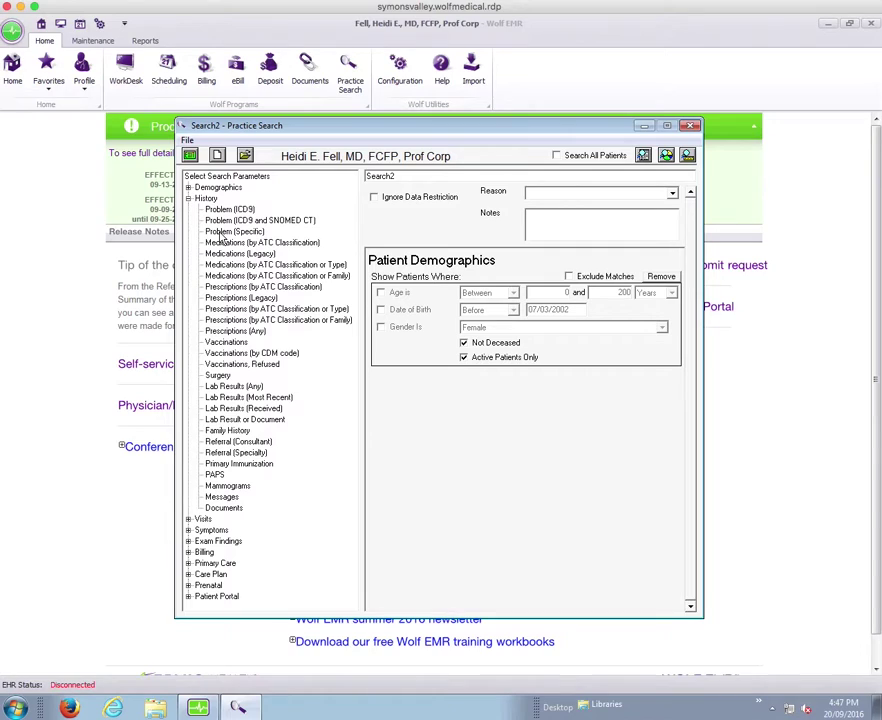
Step: Add a specific problem filter for currently active "Diabetes Mellitus -Type 2- Non Insulin Dependent" and check the matches in the Demographic Viewer
double_click(222, 232)
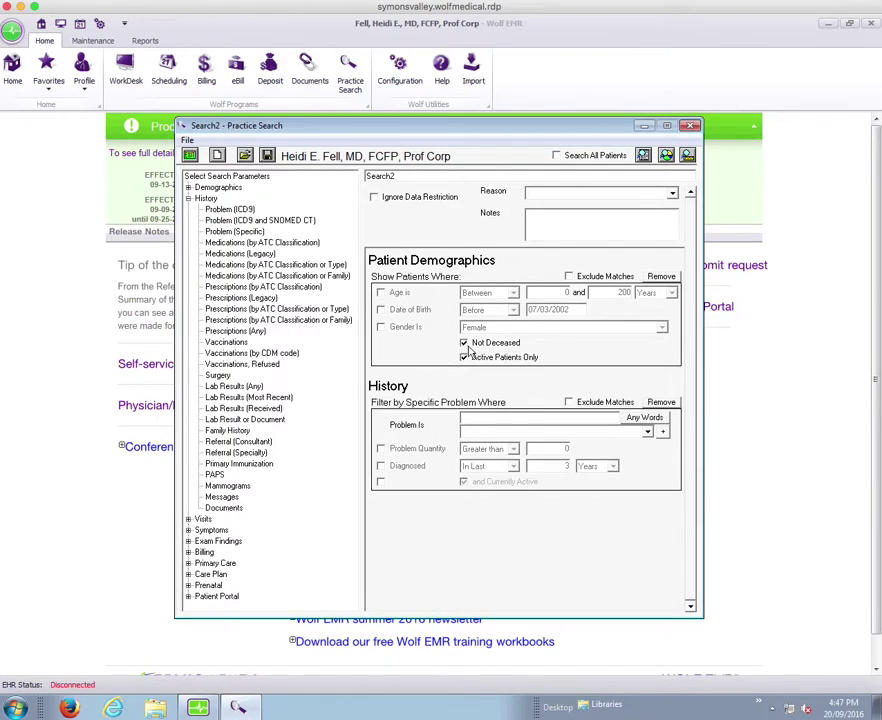
click(498, 414)
text(die)
text(betes)
click(648, 432)
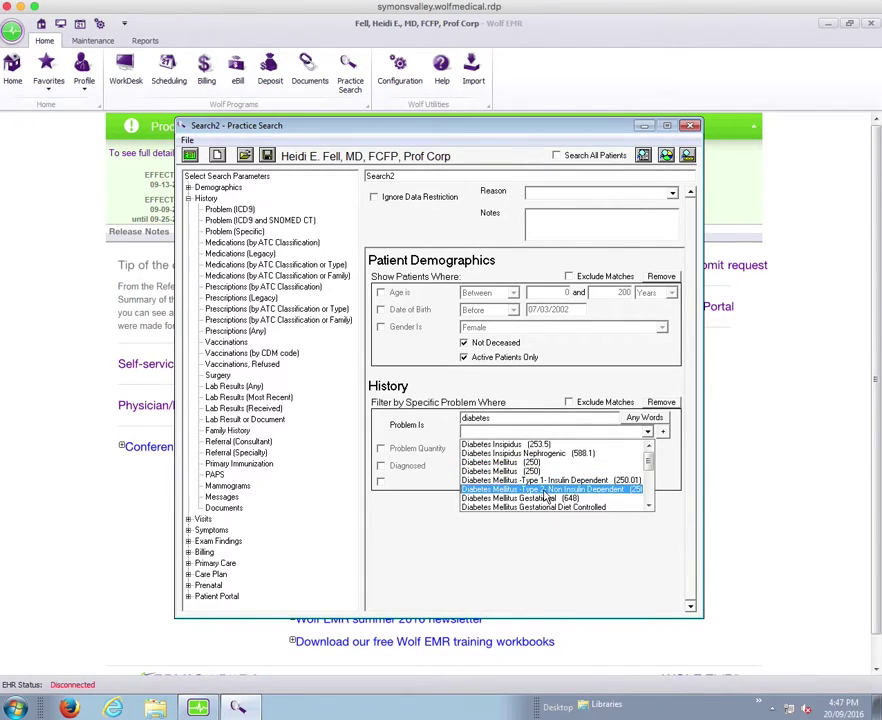
click(545, 490)
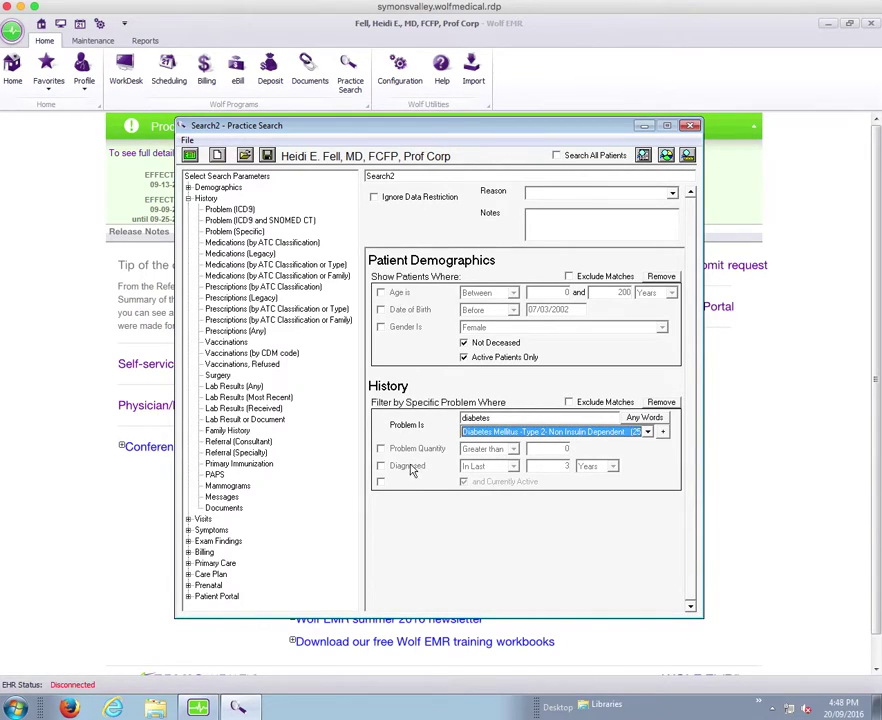
click(380, 483)
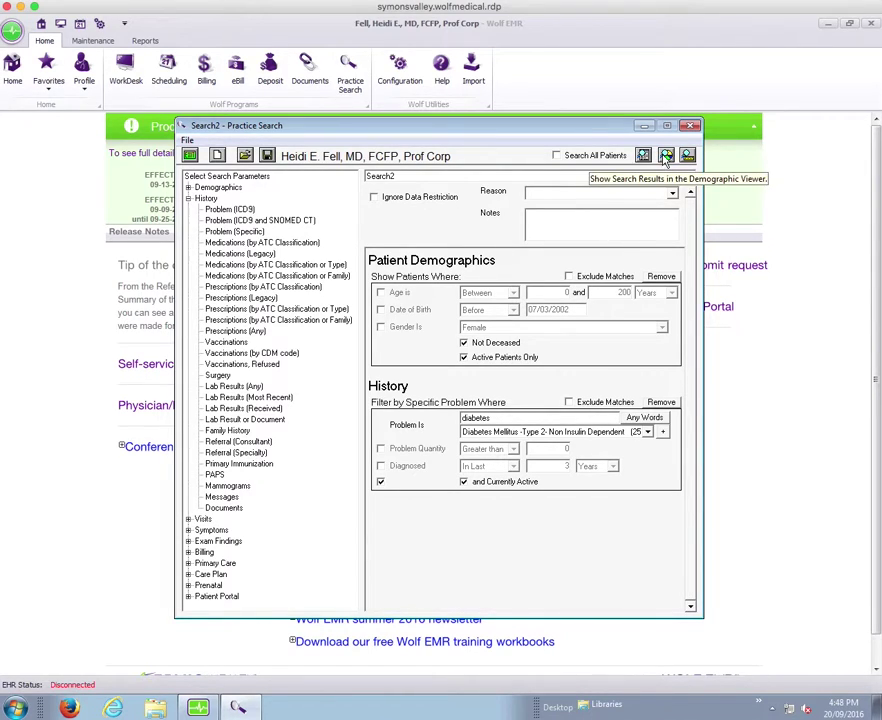
click(665, 156)
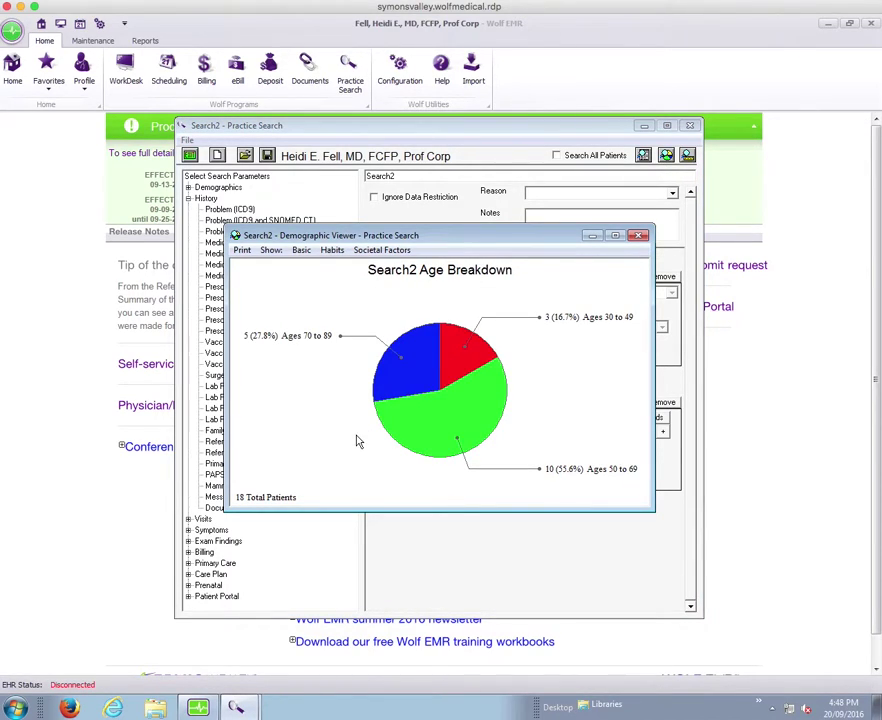
click(638, 237)
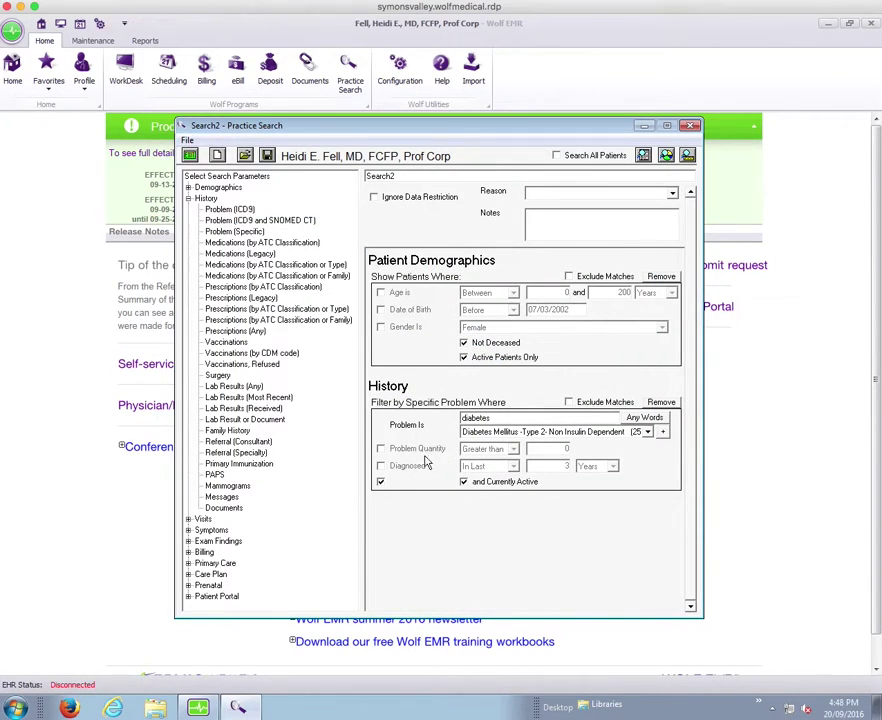
Step: Add a most recent lab filter of type "HbA1C *" with a value greater than 7
click(380, 482)
double_click(238, 398)
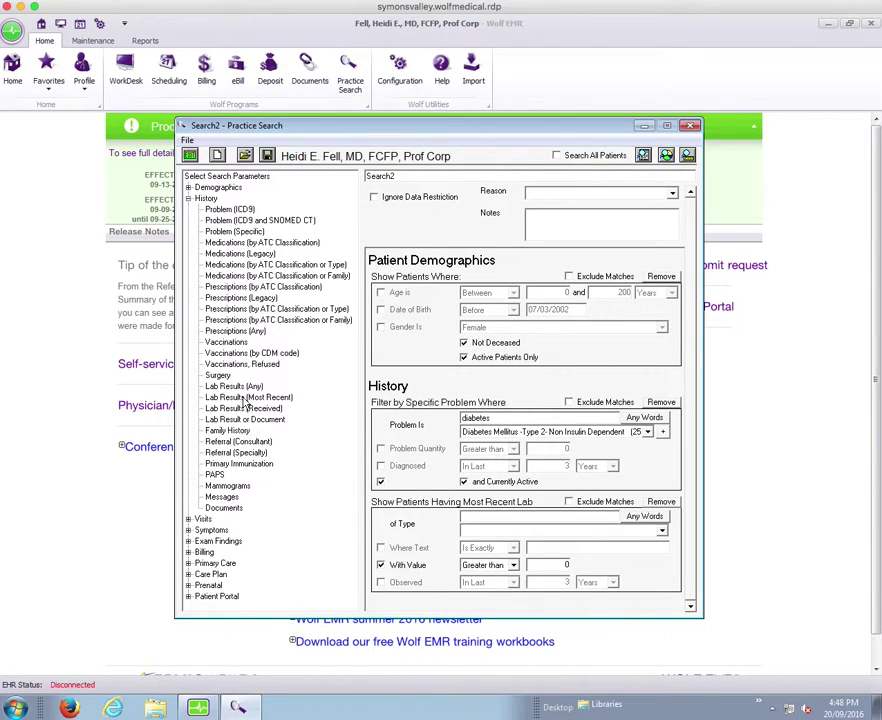
click(491, 514)
text(a1c)
click(661, 532)
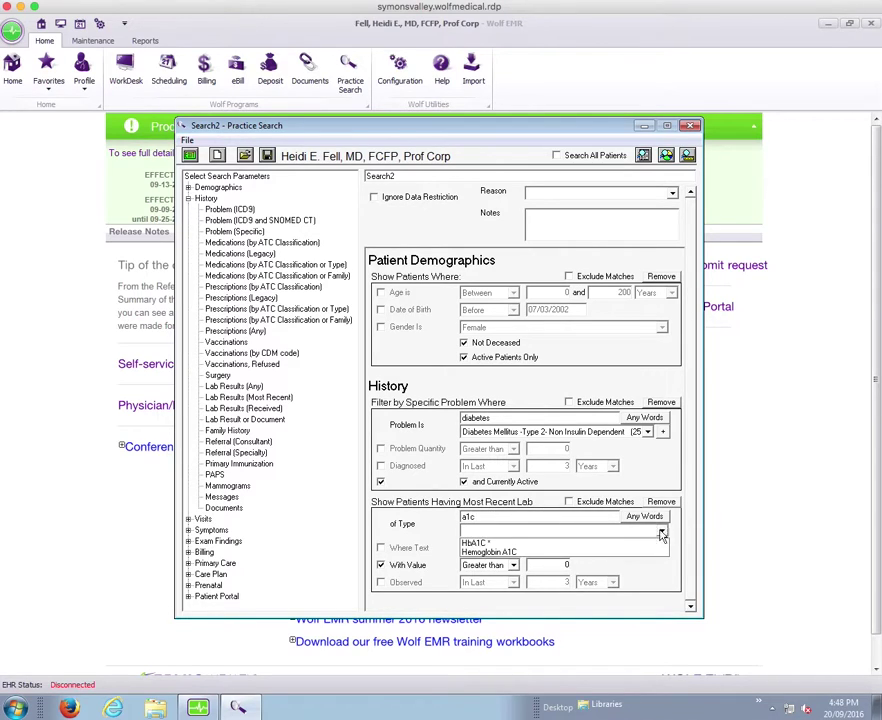
click(493, 543)
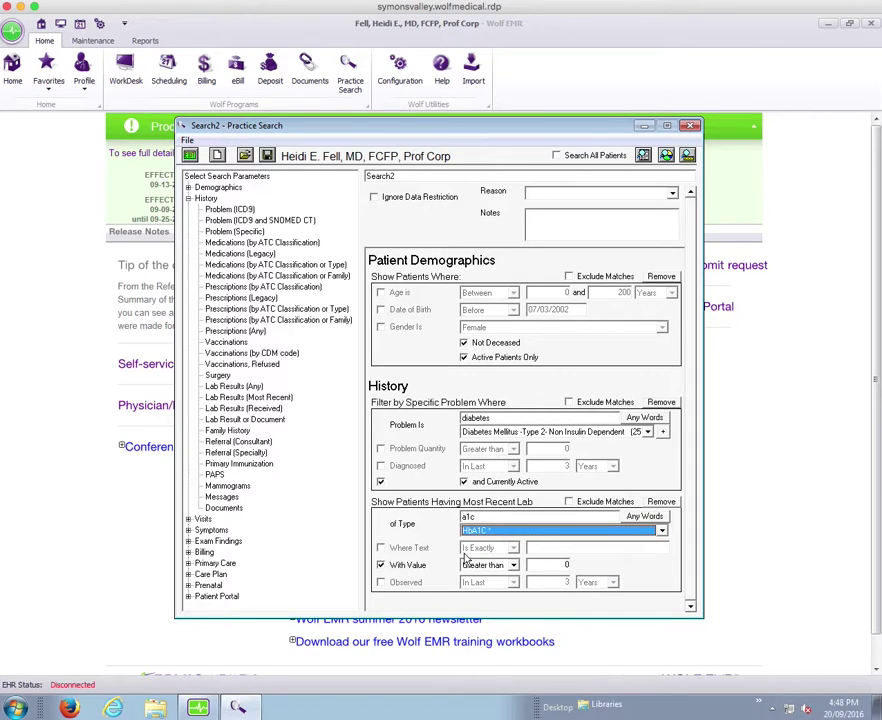
double_click(565, 565)
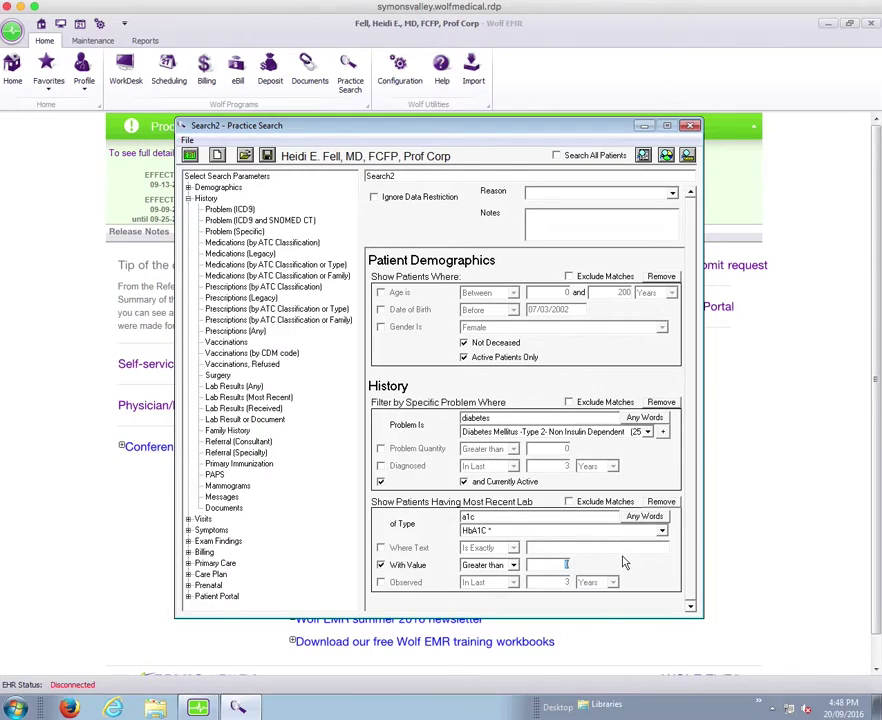
text(7)
Step: Examine the age breakdown of the diabetic patients matching the HbA1C filter in the Demographic Viewer
click(666, 156)
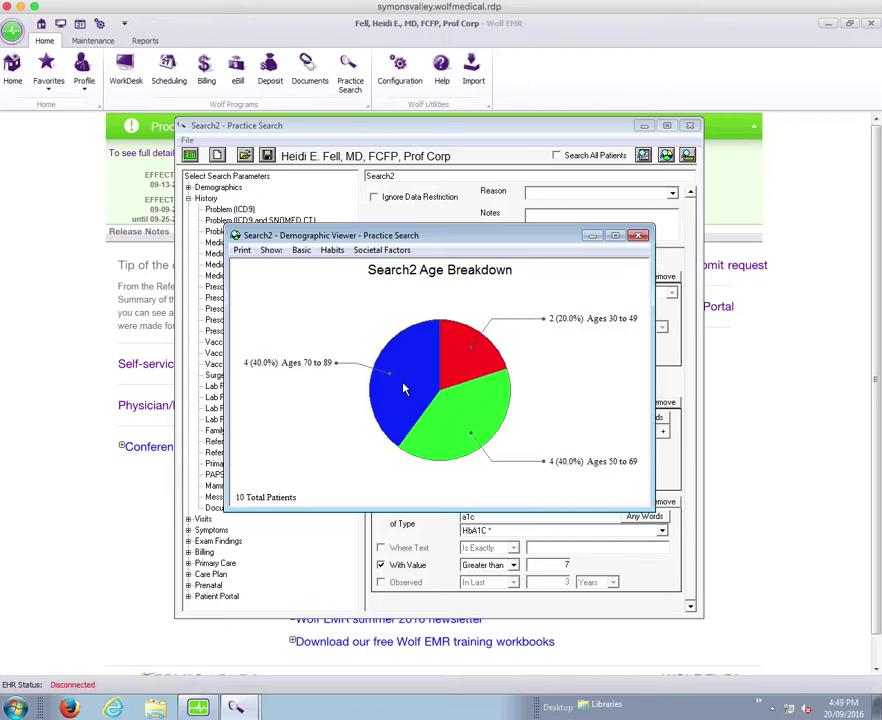
mouse_move(495, 427)
click(640, 237)
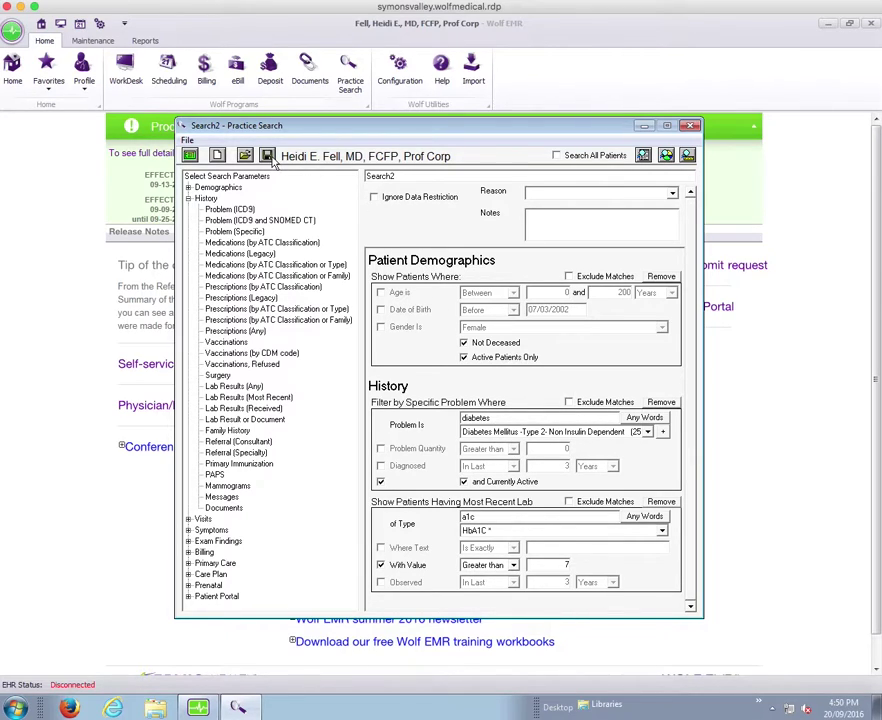
click(187, 140)
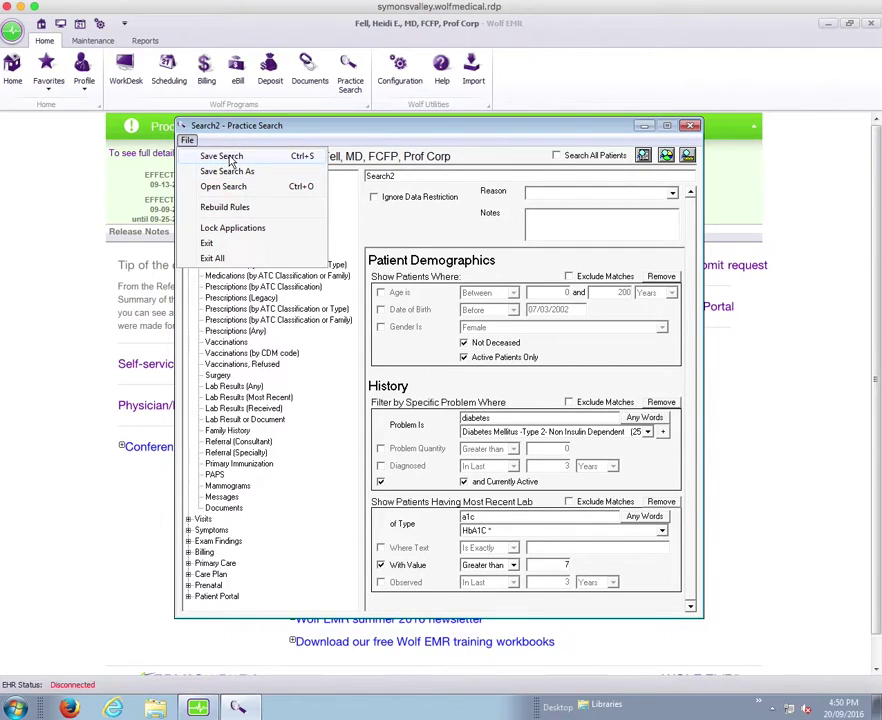
click(418, 143)
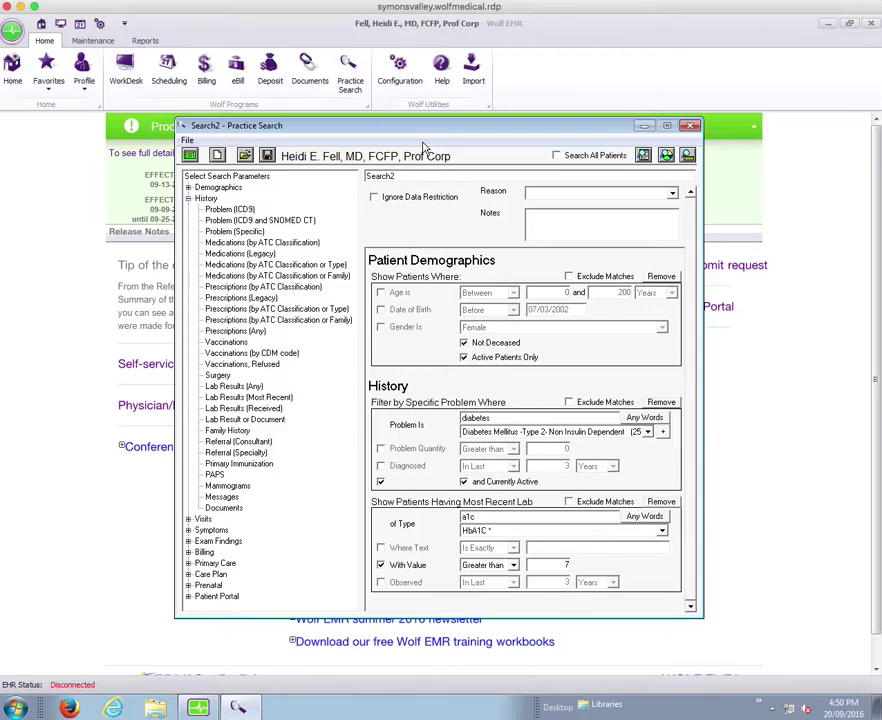